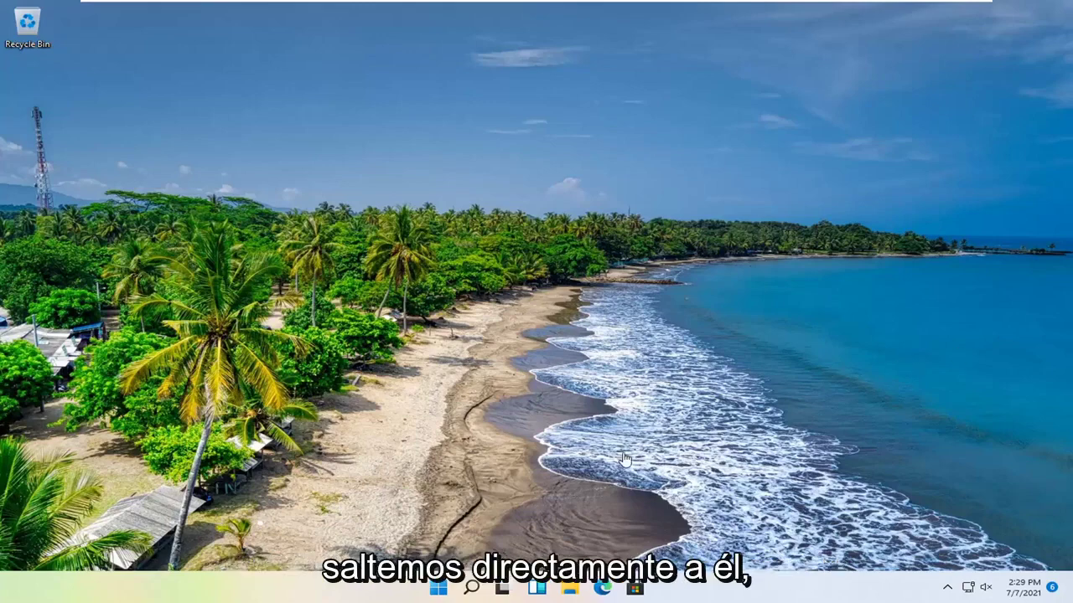
# - Open the Windows Settings and go to the Apps & features page
pyautogui.rightClick(437, 590)
pyautogui.click(387, 447)
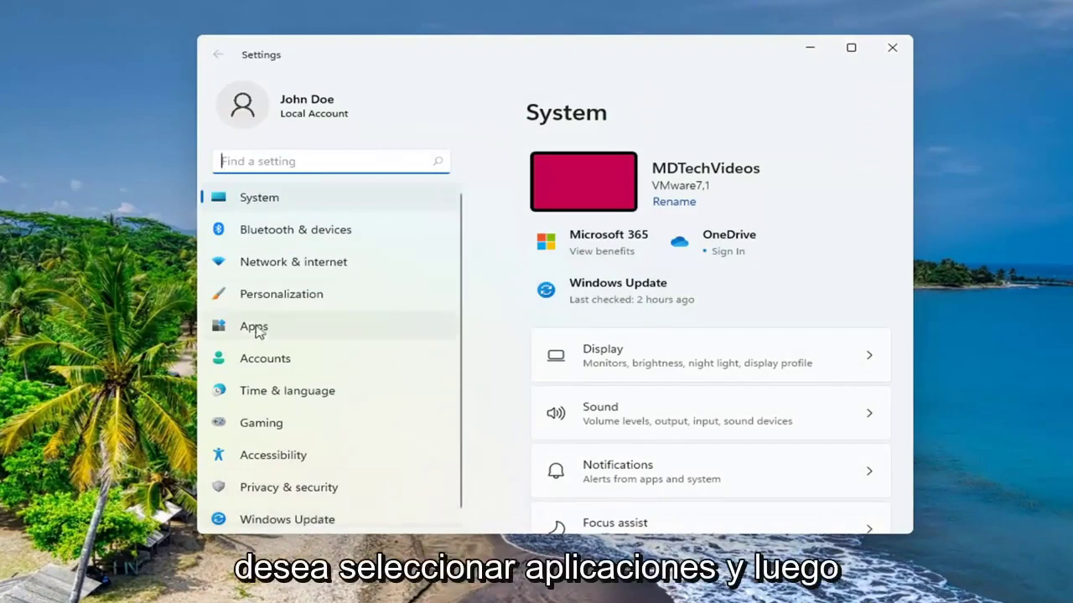
pyautogui.click(255, 334)
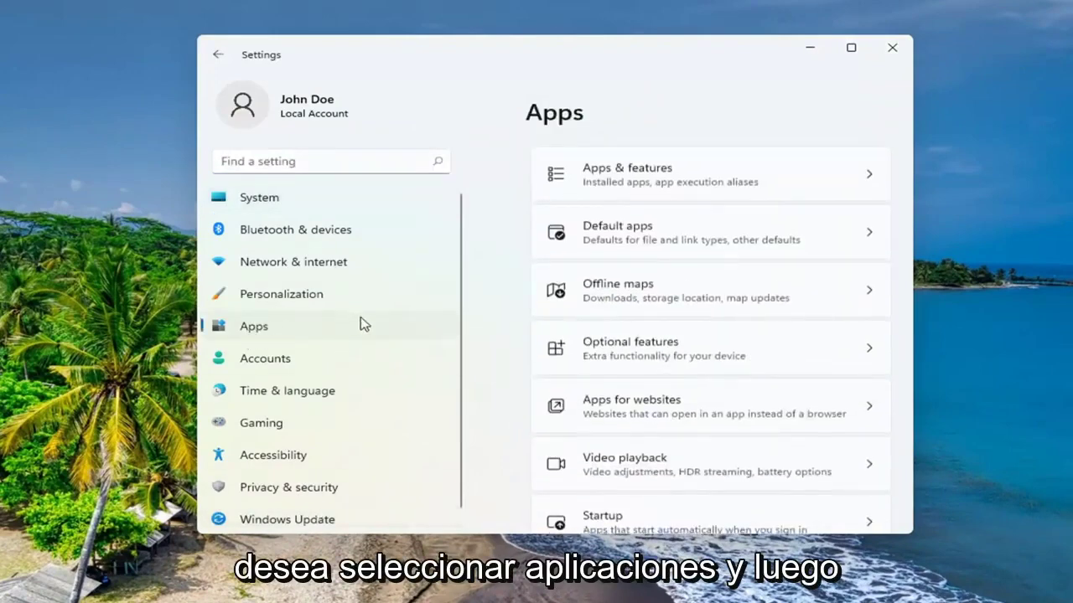
pyautogui.click(655, 179)
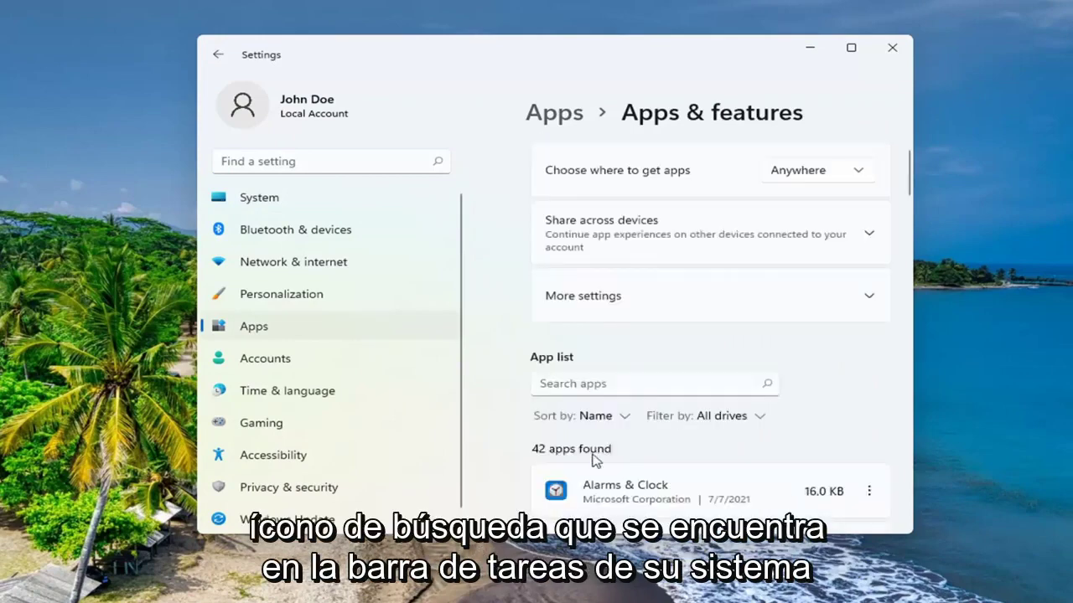
# - Search the app list for "mail" and open the advanced options of Mail and Calendar
pyautogui.scroll(-1, 630, 374)
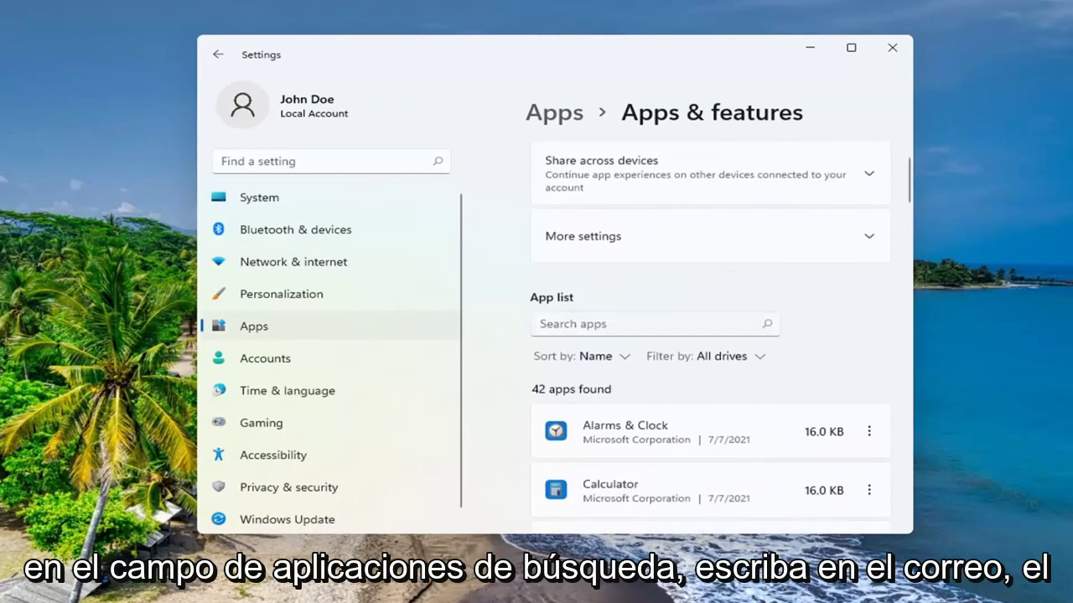
pyautogui.click(654, 324)
pyautogui.write('mail')
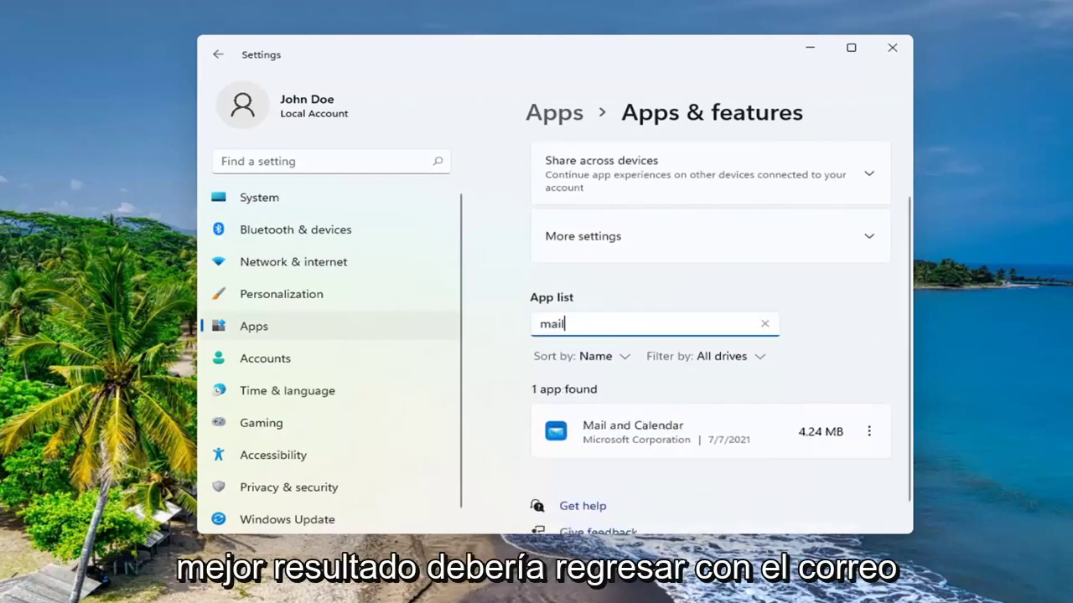
pyautogui.scroll(-1, 708, 377)
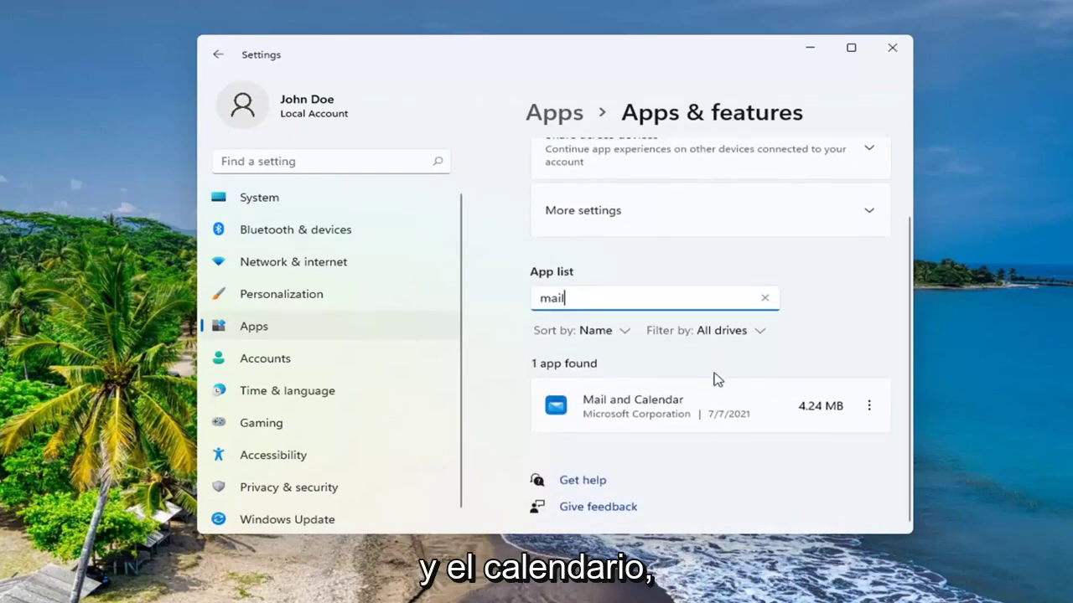
pyautogui.click(870, 406)
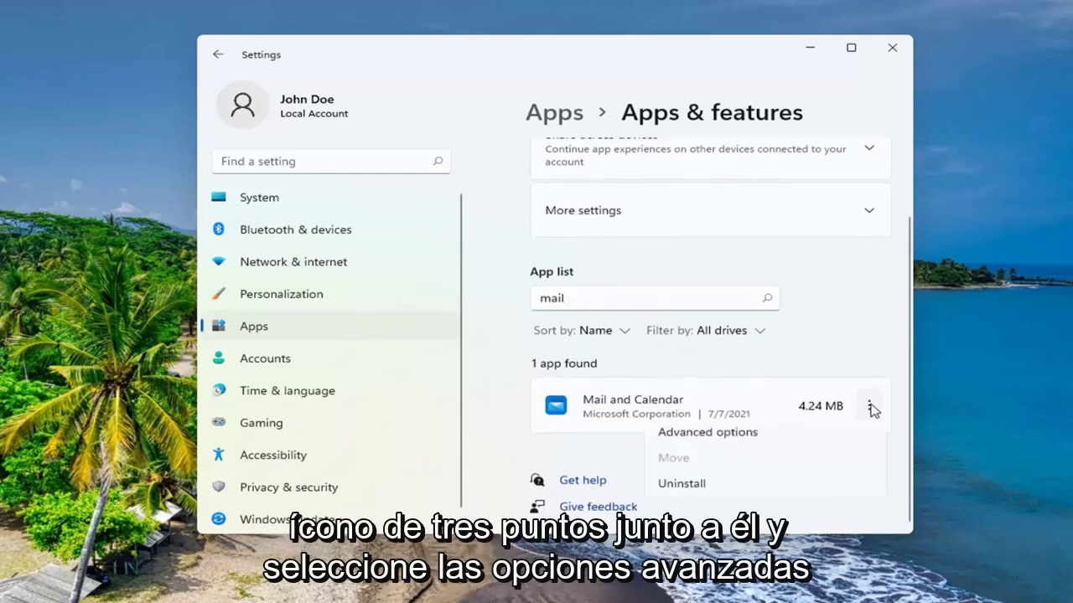
pyautogui.click(706, 441)
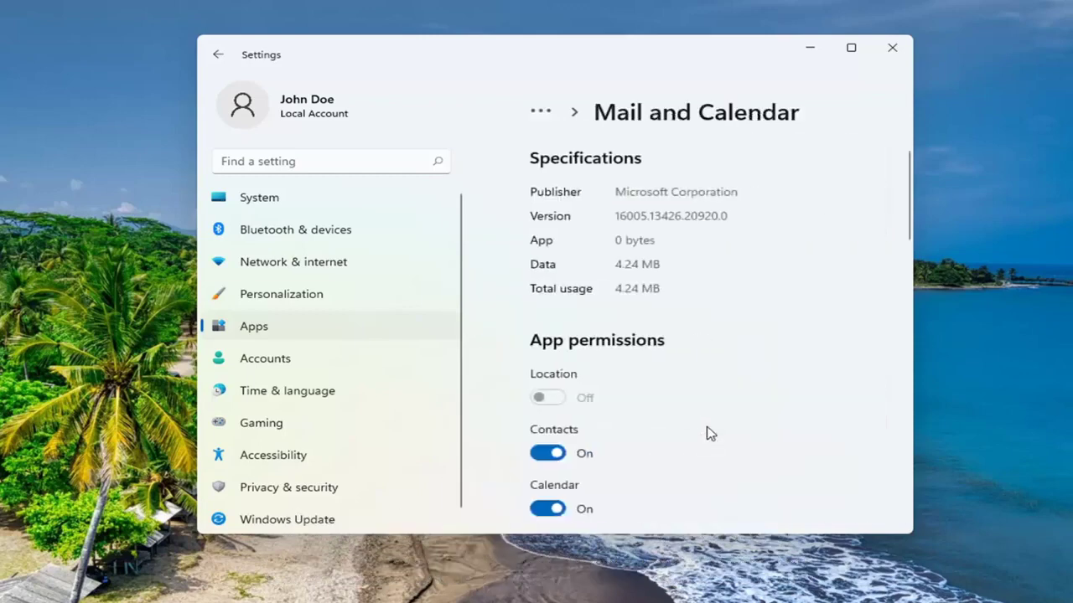
# - Repair the Mail and Calendar app from its advanced options
pyautogui.scroll(-5, 679, 415)
pyautogui.scroll(-6, 683, 413)
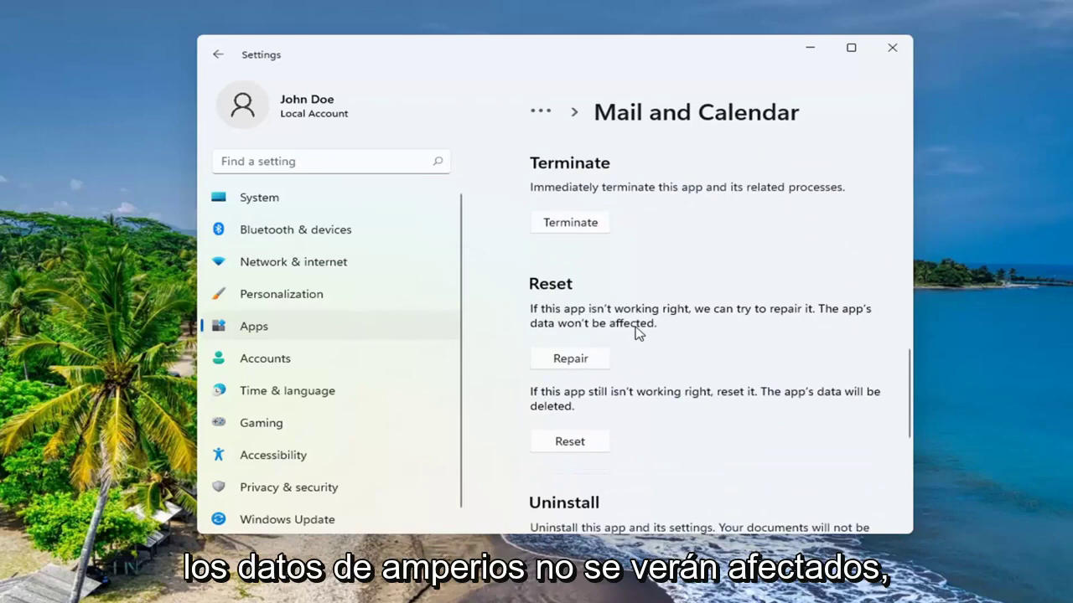
pyautogui.click(567, 361)
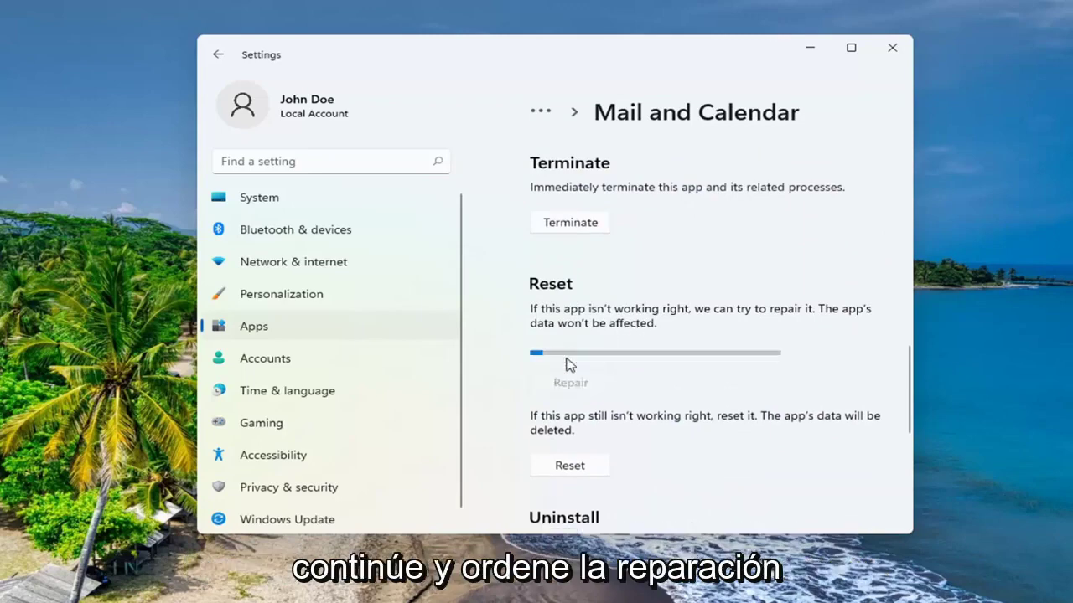
# - Reset the Mail and Calendar app and confirm the permanent deletion of its data
pyautogui.scroll(-1, 566, 364)
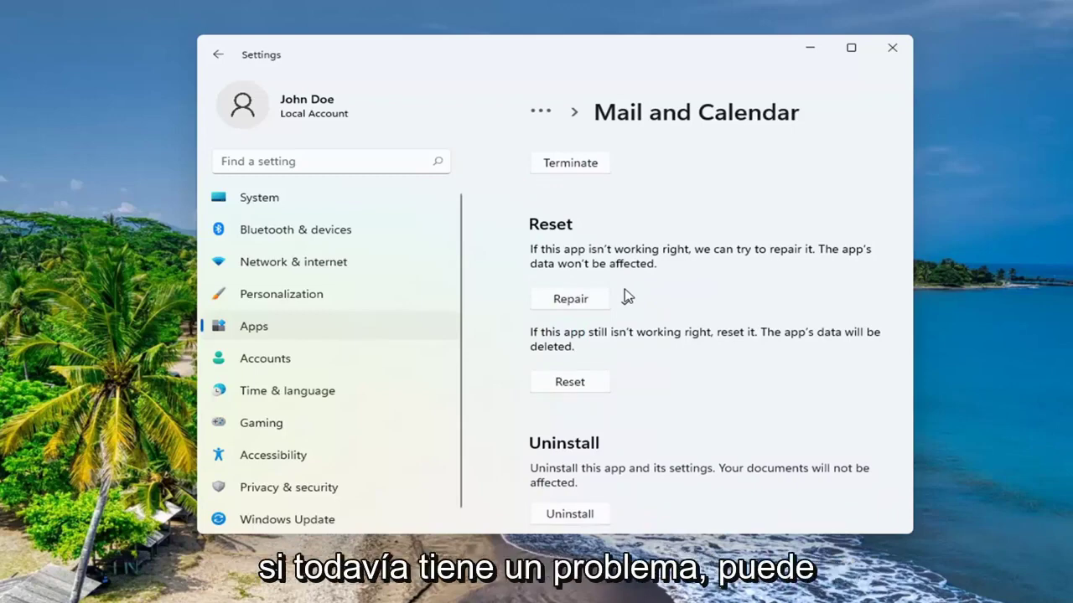
pyautogui.click(623, 295)
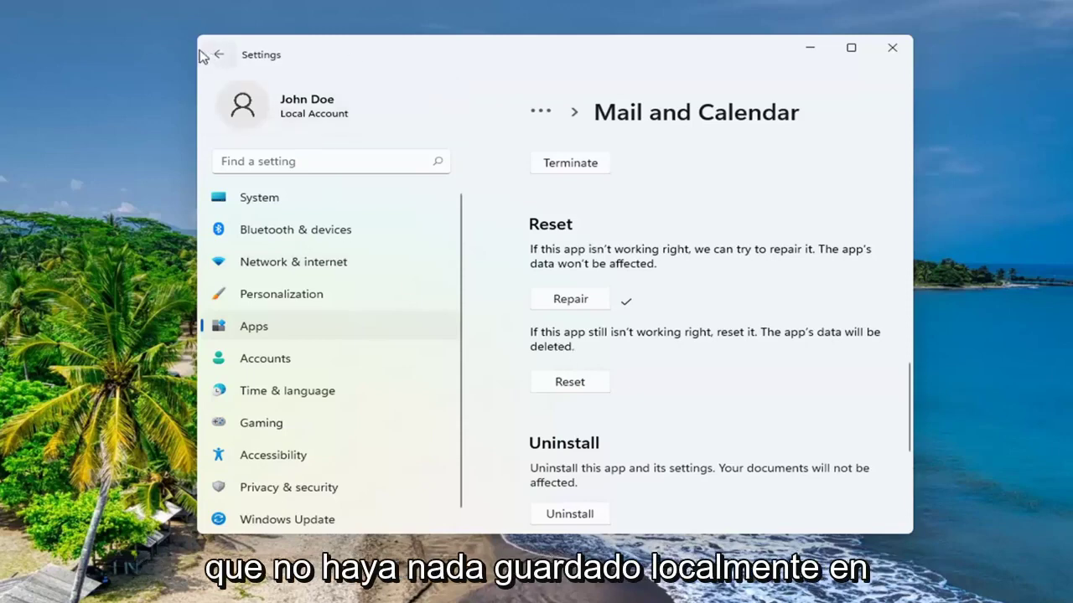
pyautogui.click(568, 384)
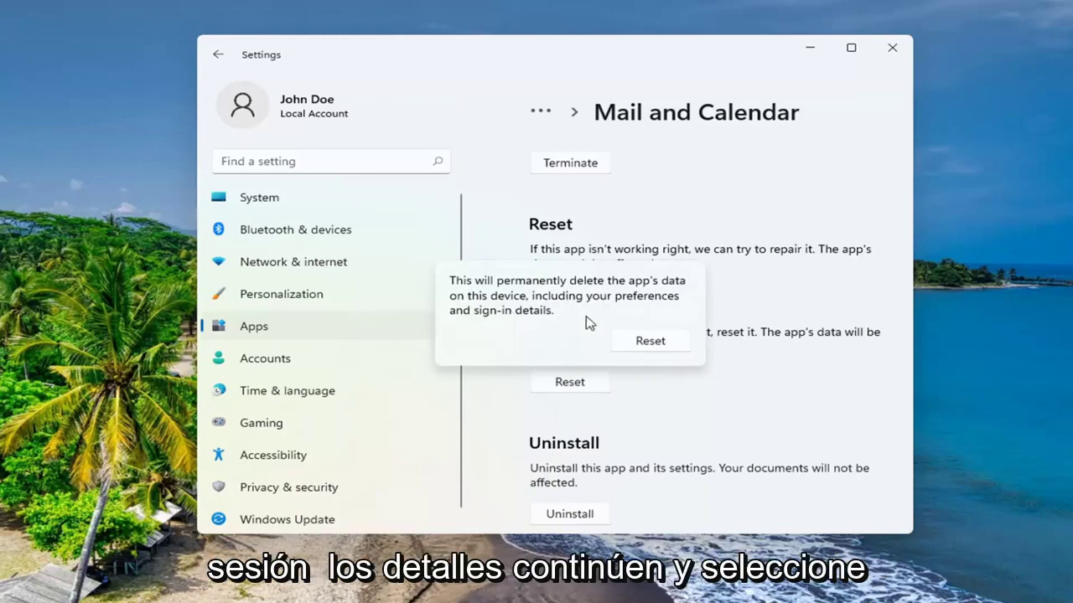
pyautogui.click(662, 341)
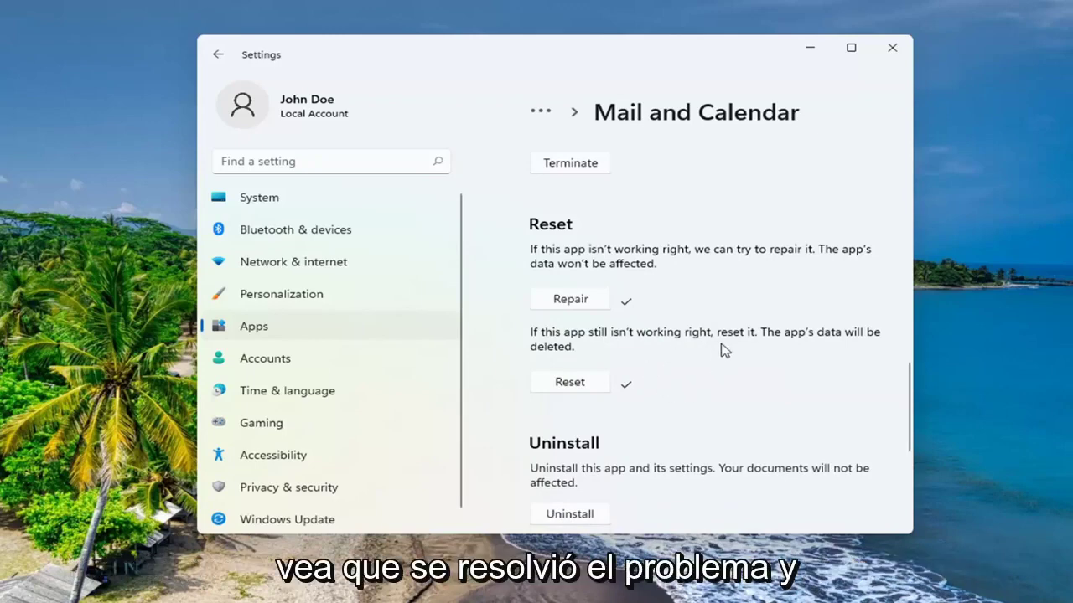
# - Uninstall the Mail and Calendar app together with its related info
pyautogui.scroll(-1, 725, 351)
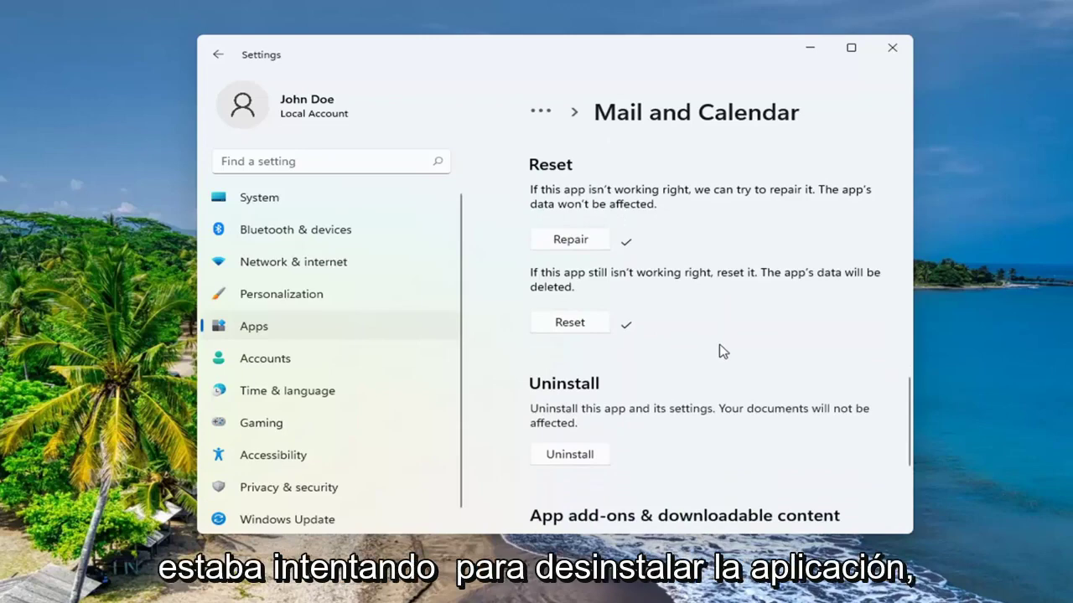
pyautogui.click(570, 456)
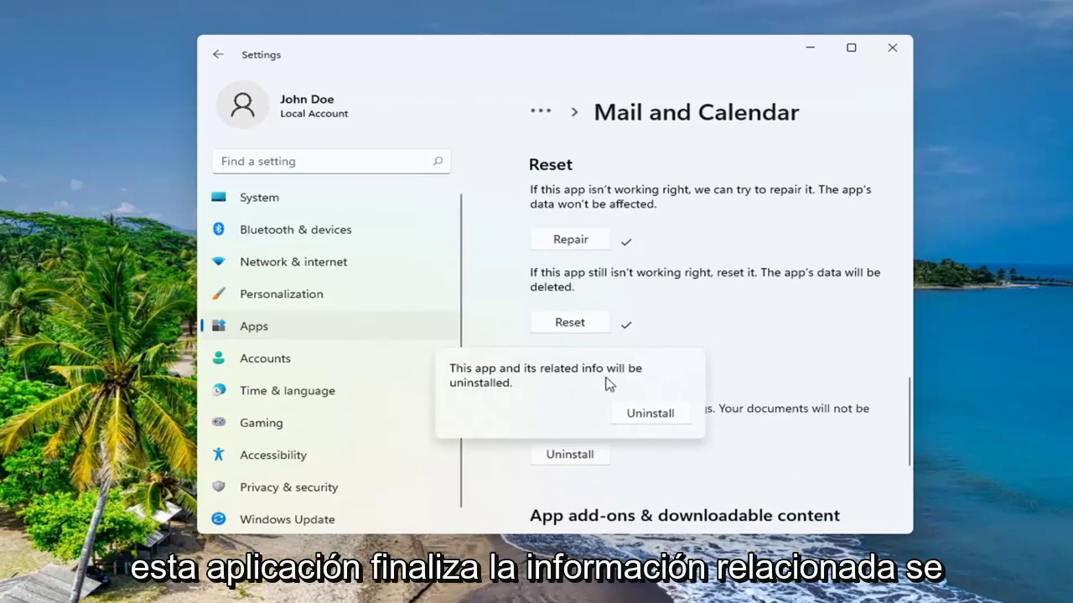
pyautogui.click(643, 419)
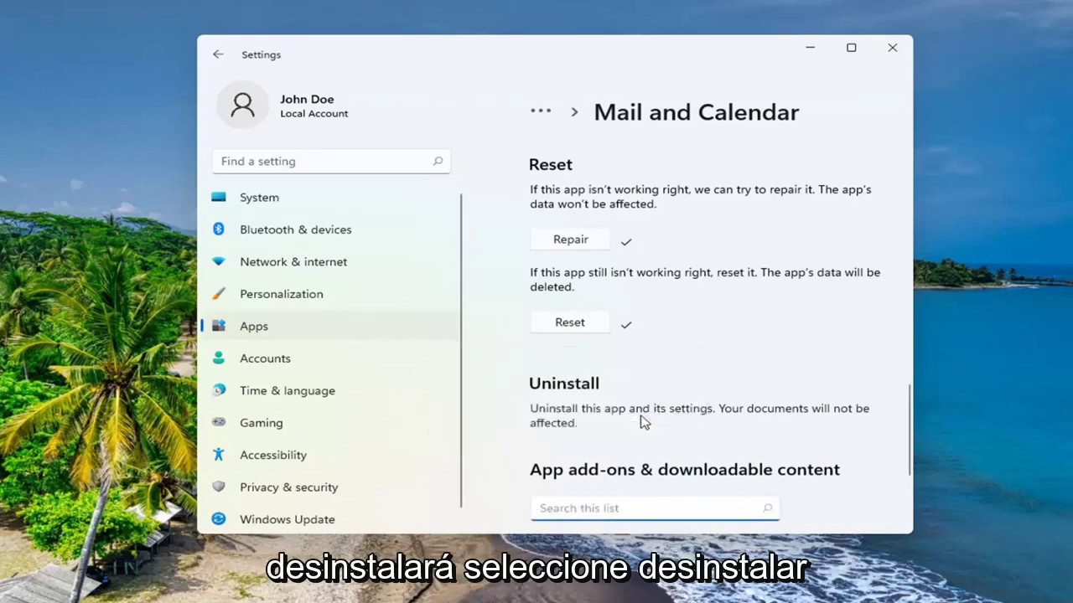
pyautogui.scroll(-1, 578, 408)
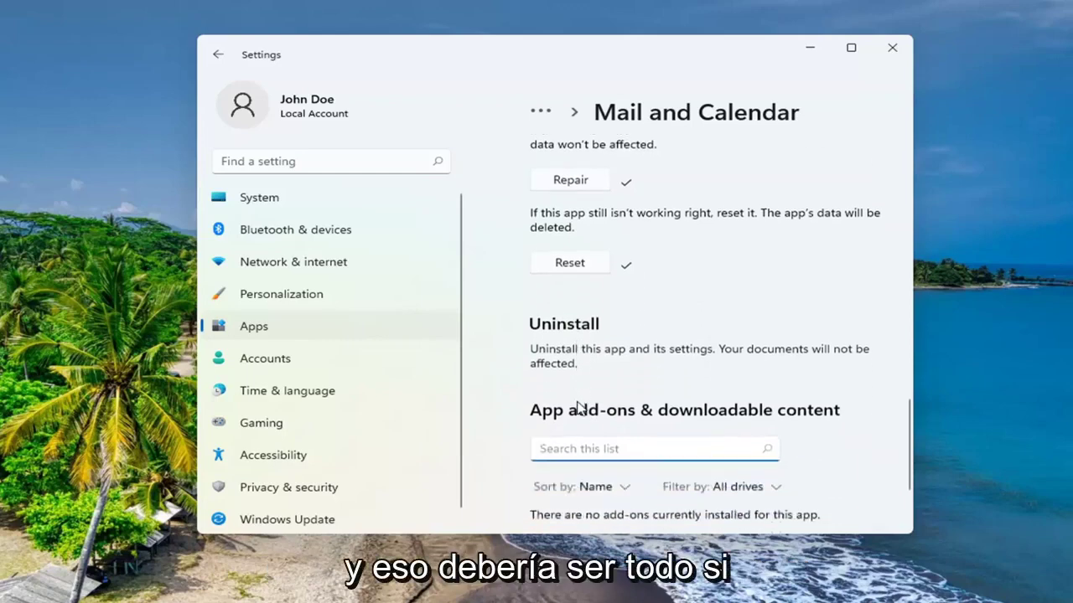
pyautogui.scroll(1, 578, 408)
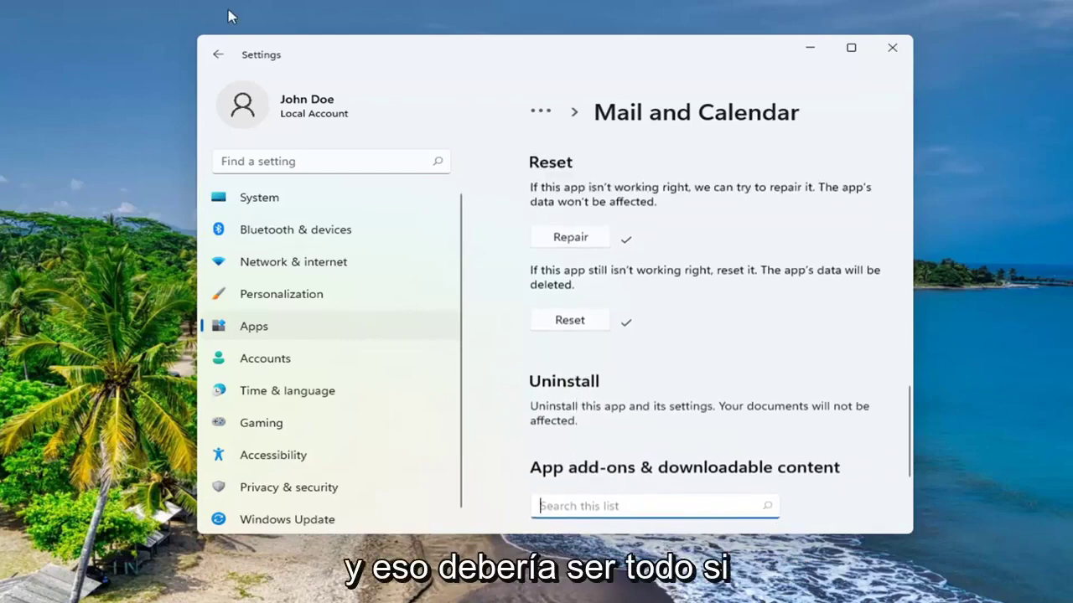
# - Return to Apps & features, search the app list for "mail" to check the removal, and close Settings
pyautogui.click(220, 55)
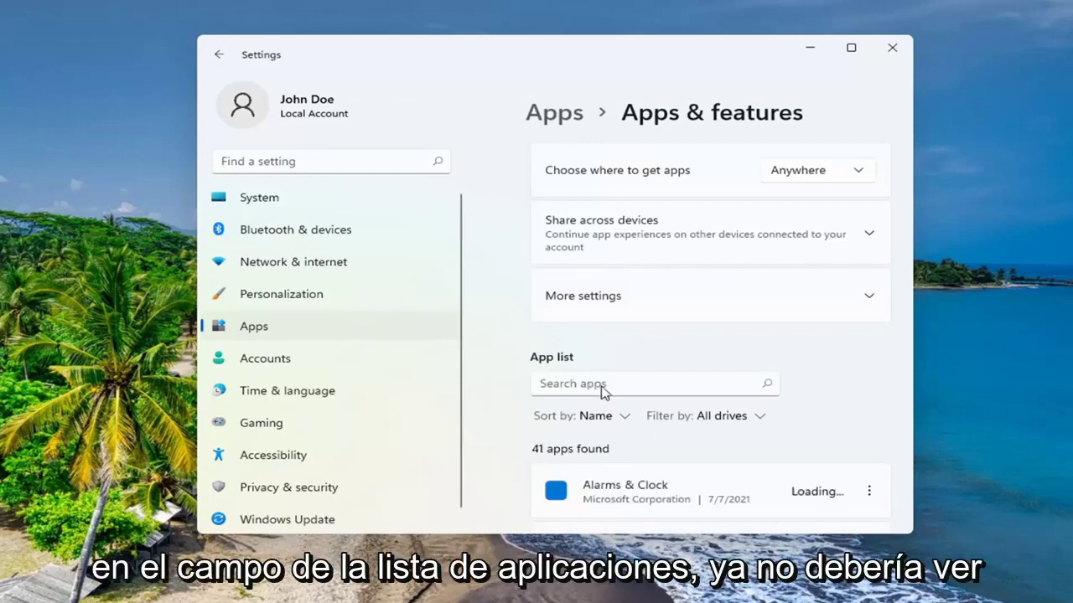
pyautogui.click(601, 391)
pyautogui.write('mail')
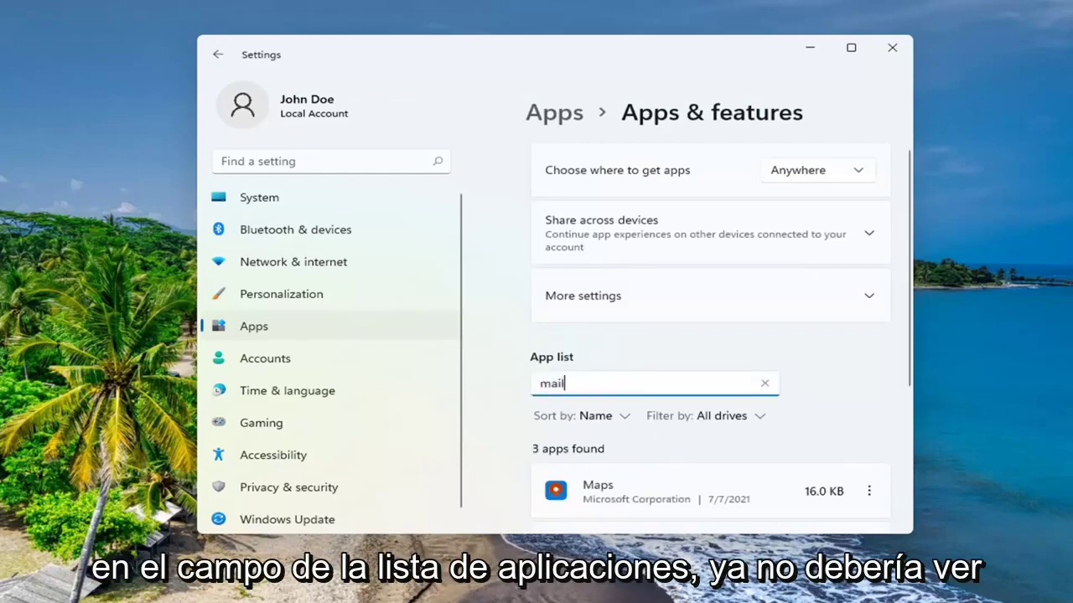
pyautogui.scroll(-1, 629, 445)
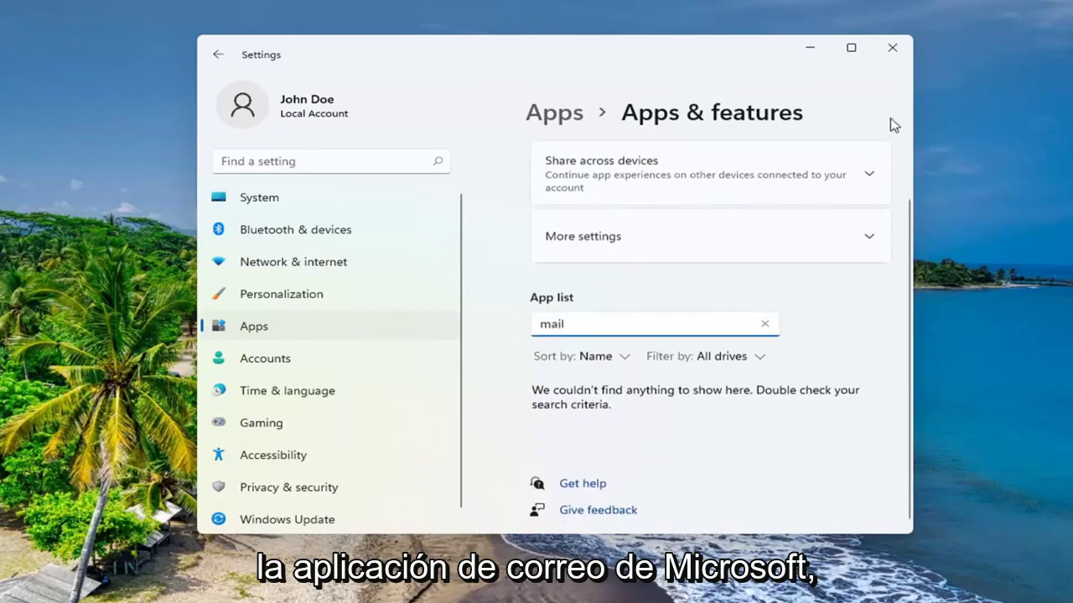
pyautogui.click(891, 48)
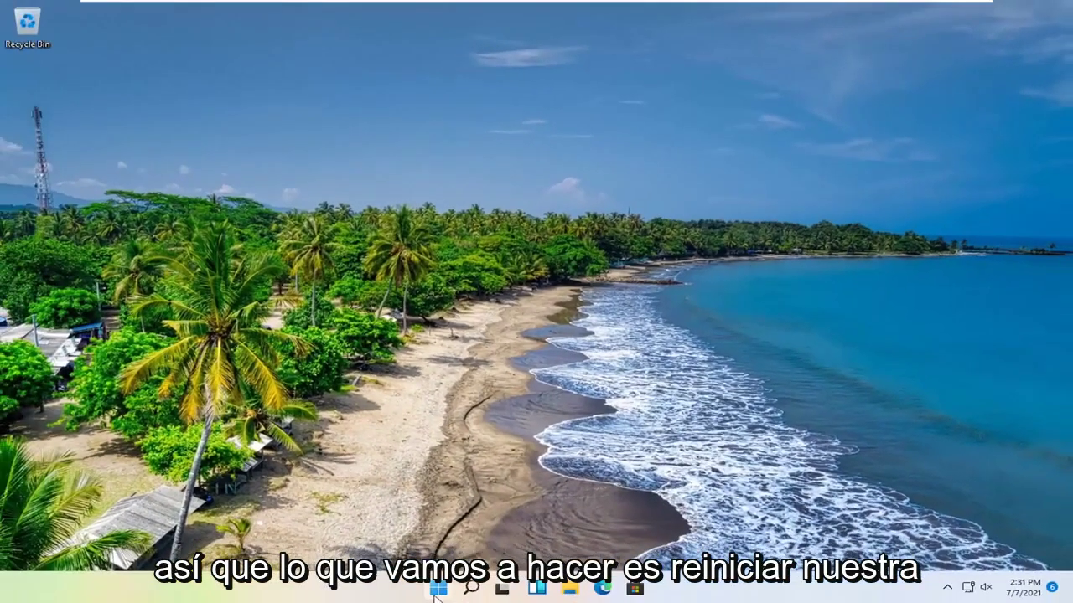
# - Restart the computer from the power options
pyautogui.rightClick(438, 588)
pyautogui.moveTo(477, 534)
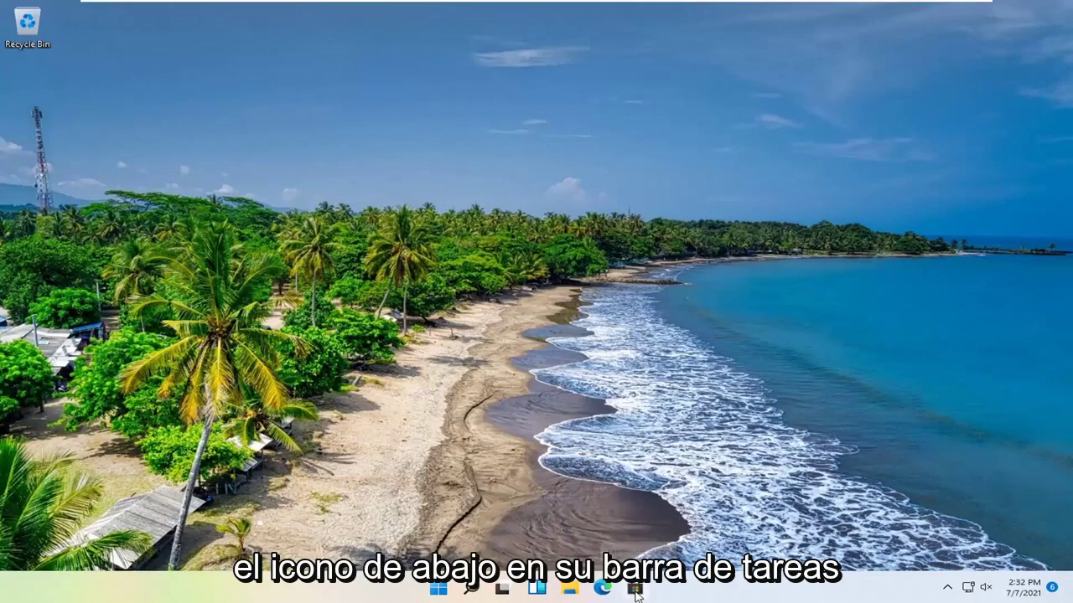
# - Open Microsoft Store, search for "mail" and open the Mail and Calendar app page
pyautogui.click(640, 592)
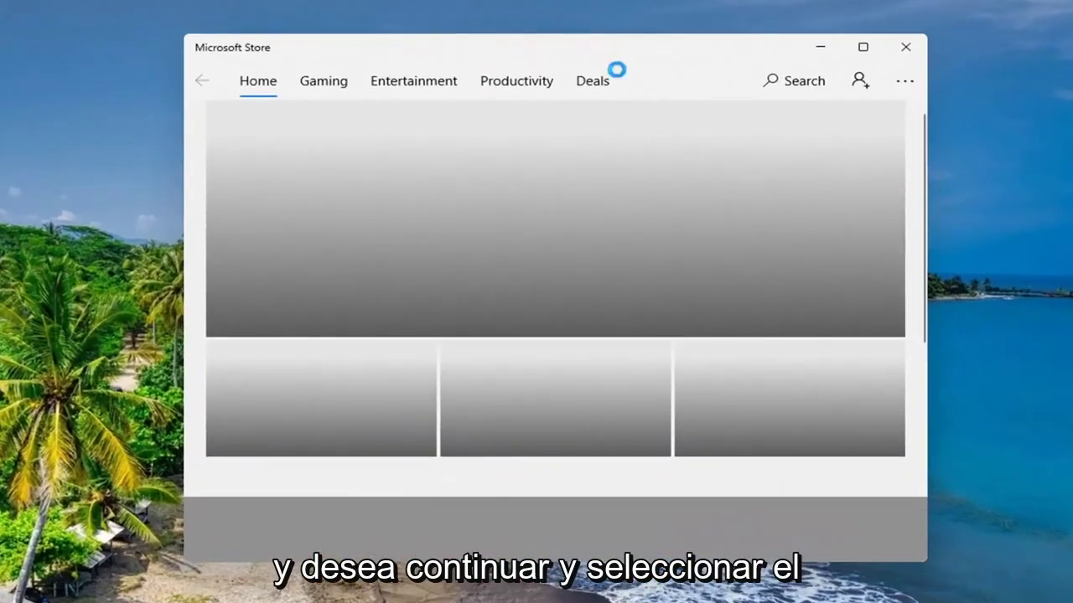
pyautogui.click(797, 80)
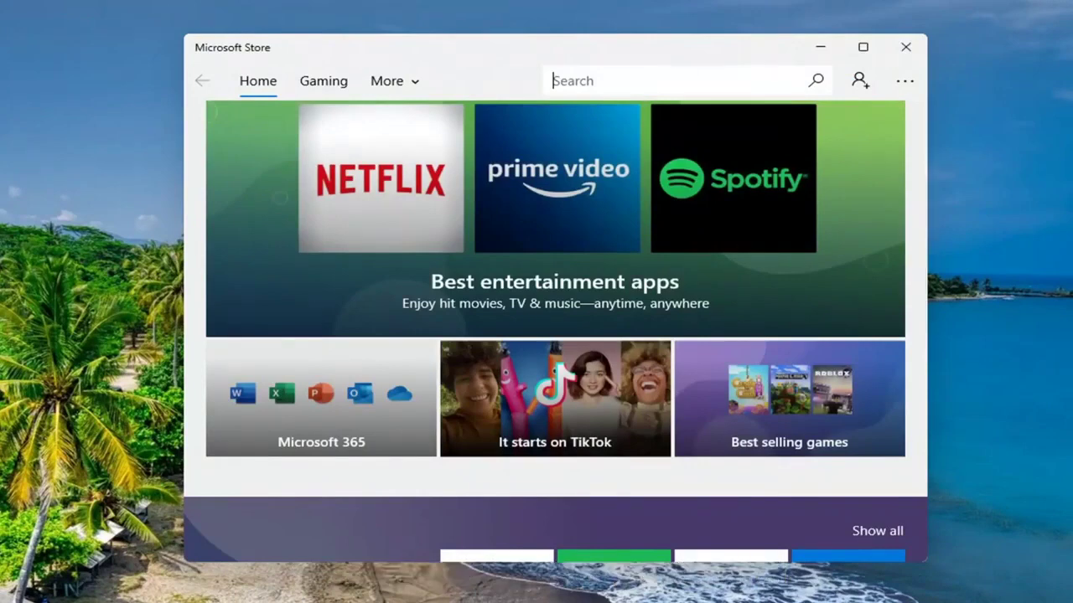
pyautogui.write('mail')
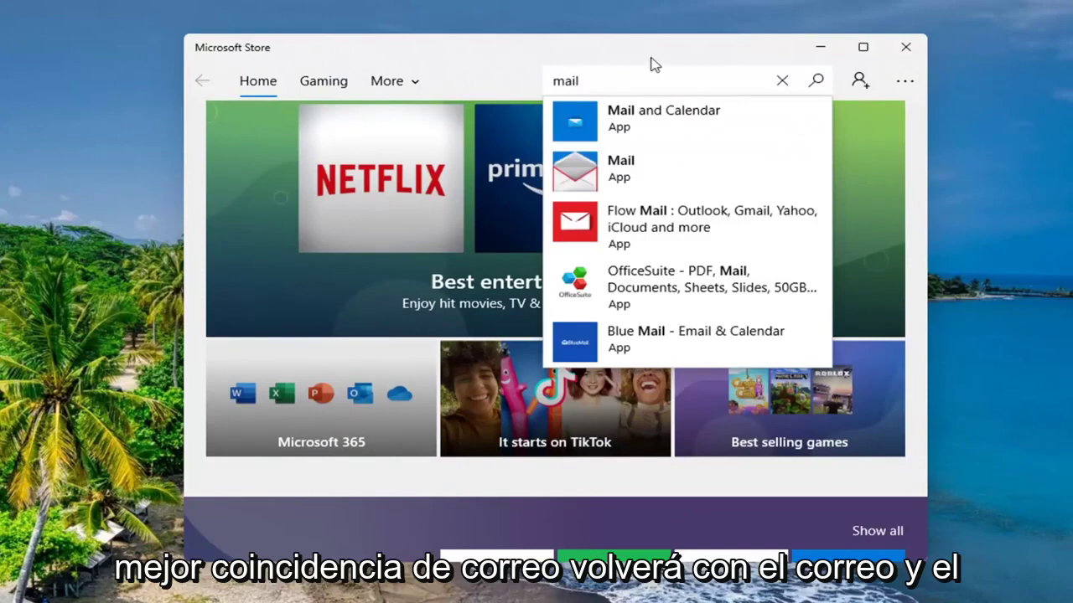
pyautogui.click(641, 124)
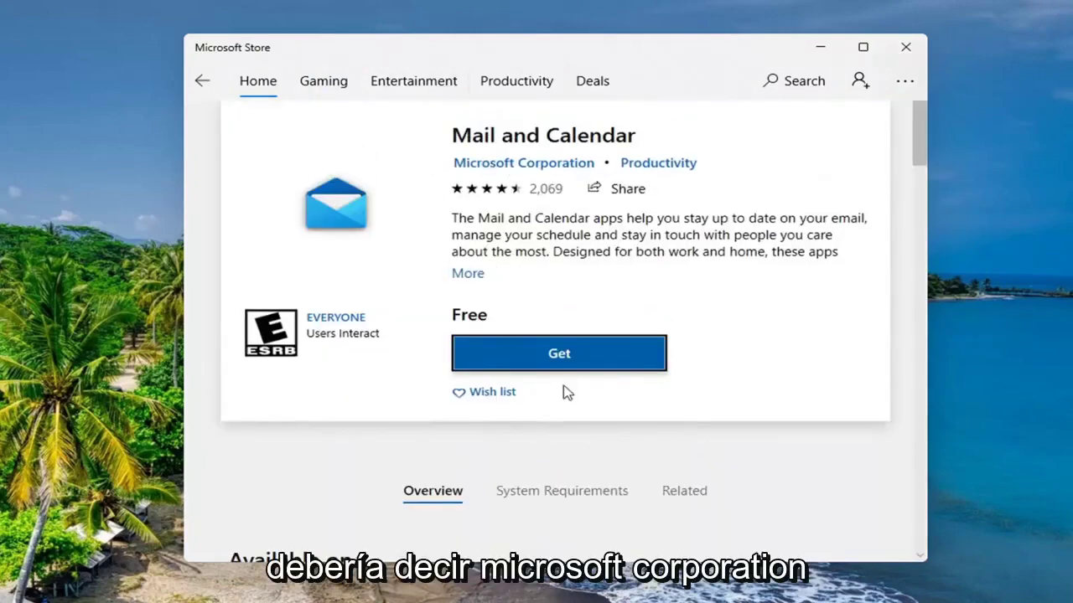
# - Install the free Mail and Calendar app without signing in to Microsoft, and launch it
pyautogui.click(566, 355)
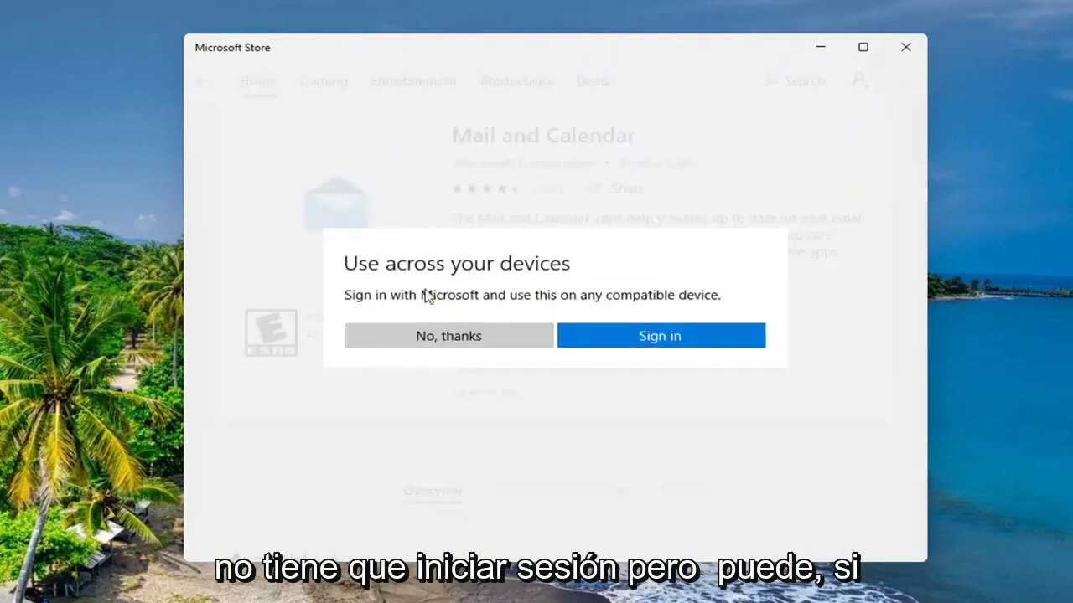
pyautogui.click(445, 339)
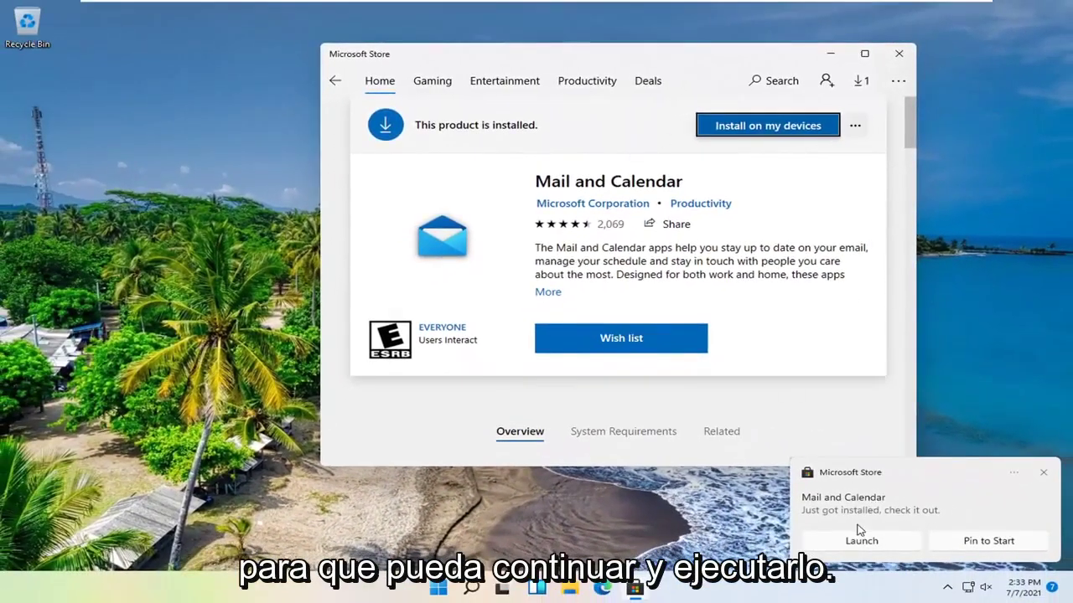
pyautogui.click(856, 539)
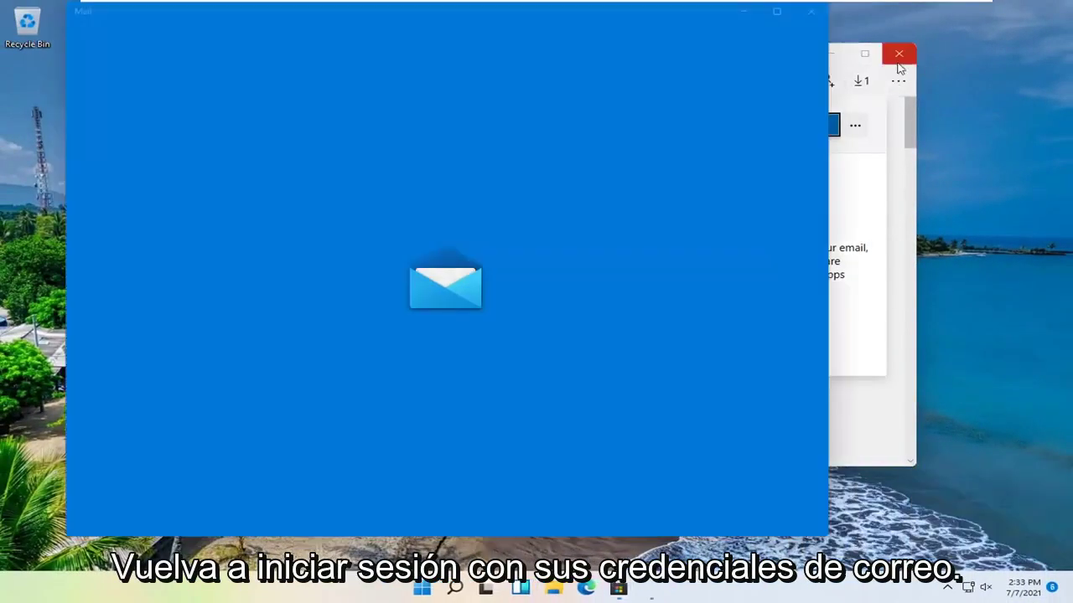
# - Close Microsoft Store, move the Mail window clear of the screen's upper edge, and close Mail
pyautogui.click(899, 53)
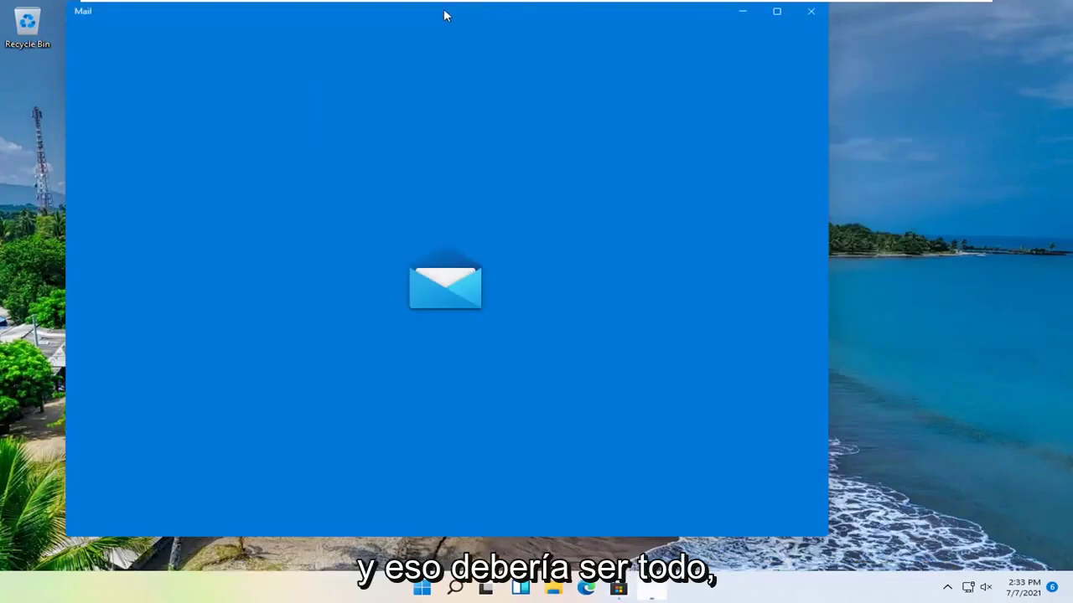
pyautogui.moveTo(445, 14); pyautogui.dragTo(557, 40)
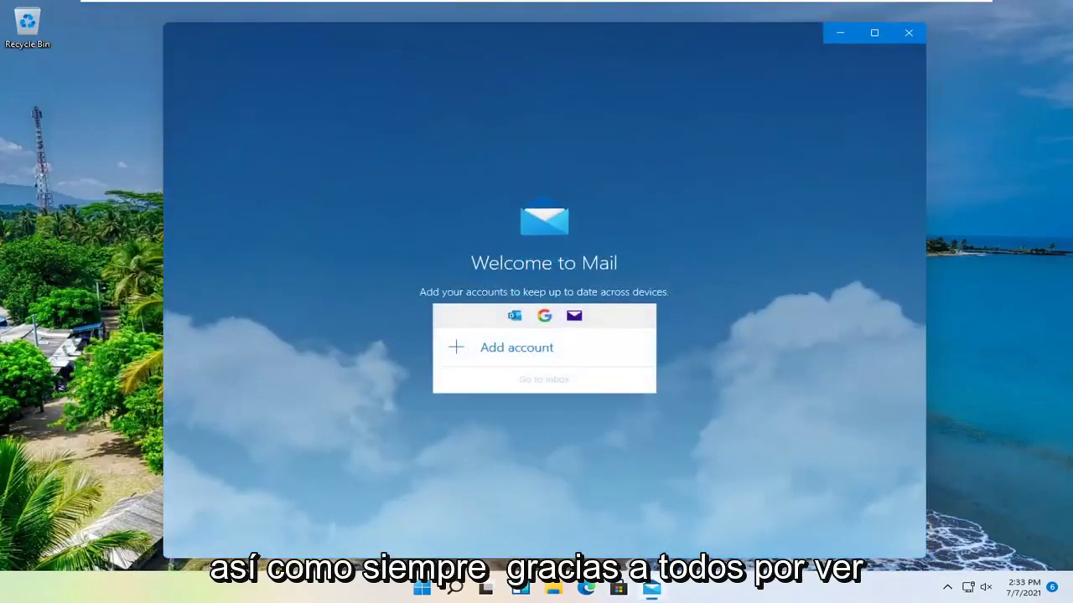
pyautogui.click(919, 34)
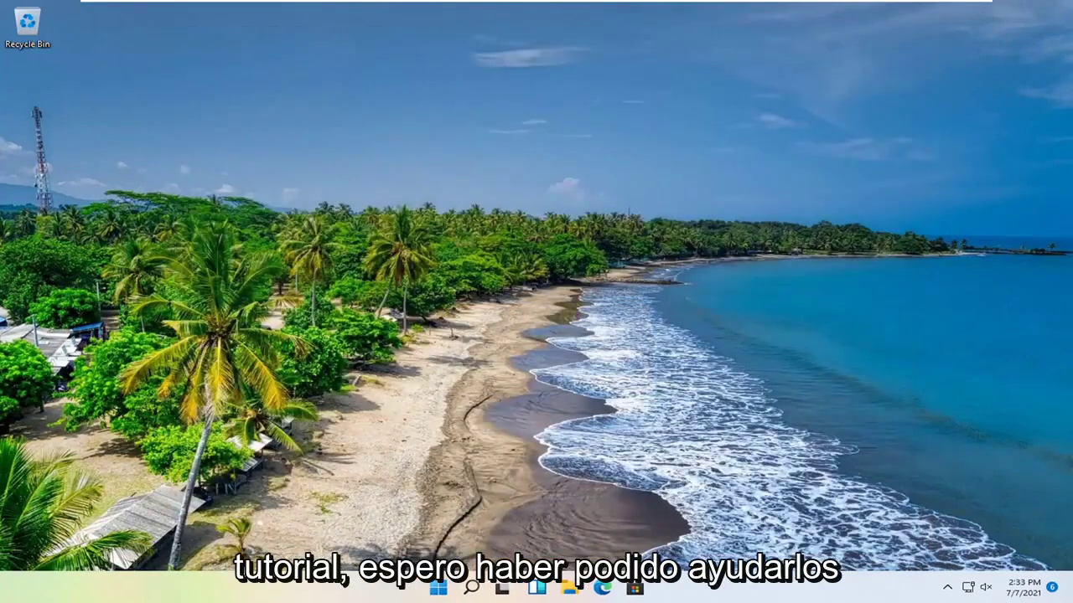